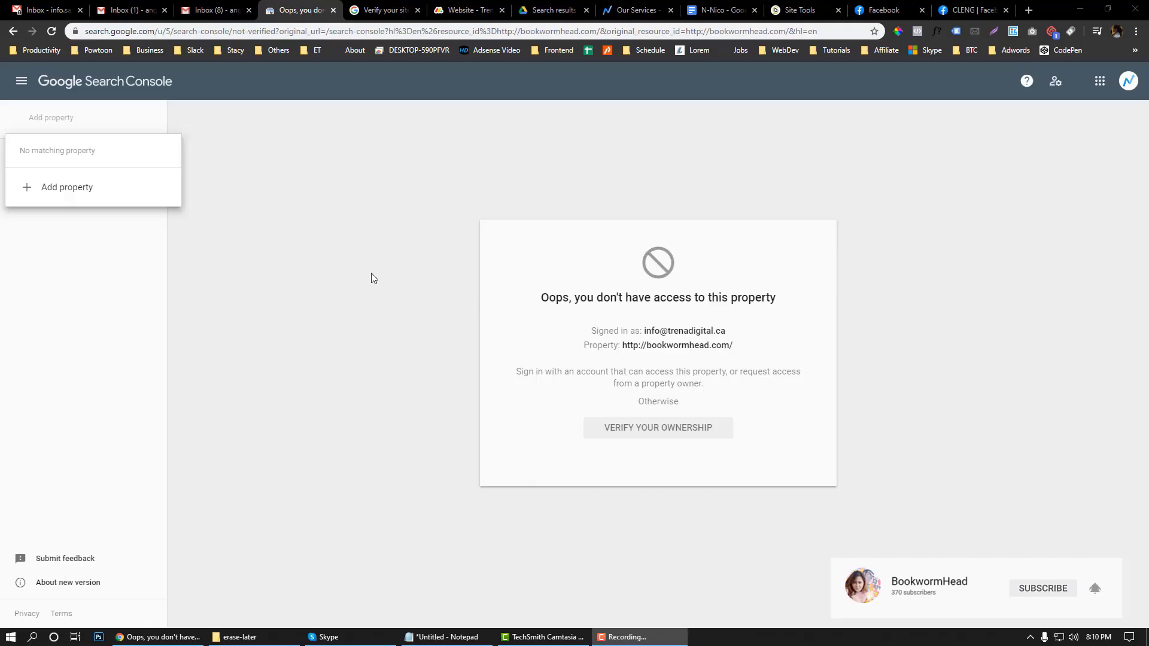
Step: Search Google for 'google web' and open the Google Webmasters result to reach Search Console
drag(383, 10, 302, 10)
click(317, 31)
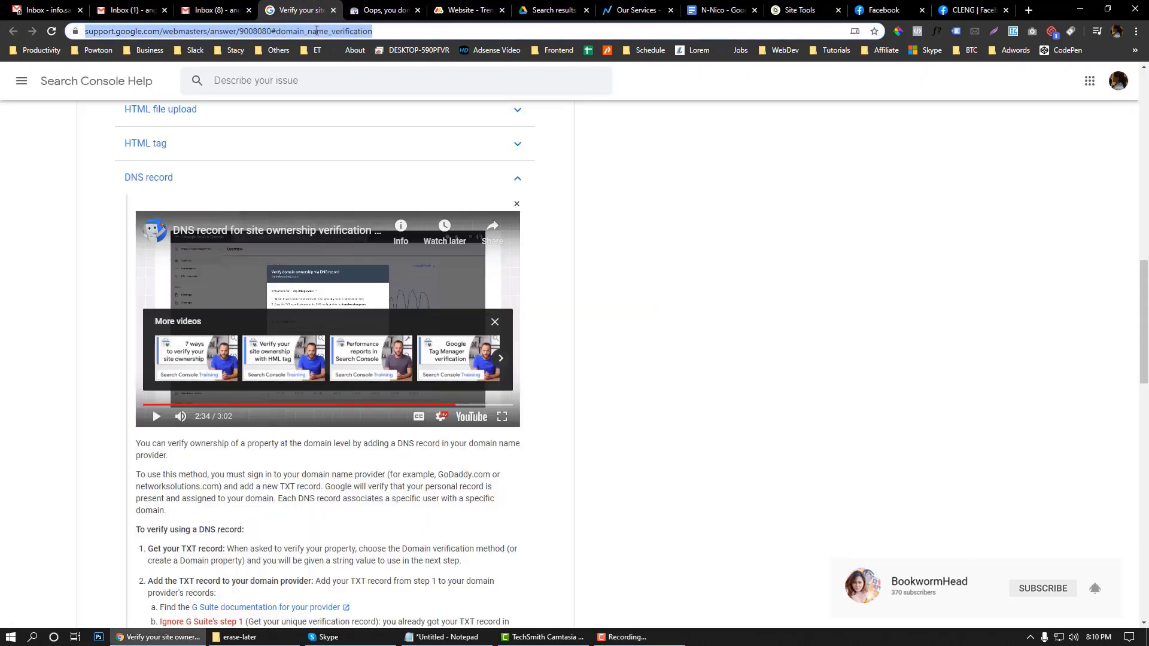
text(google web)
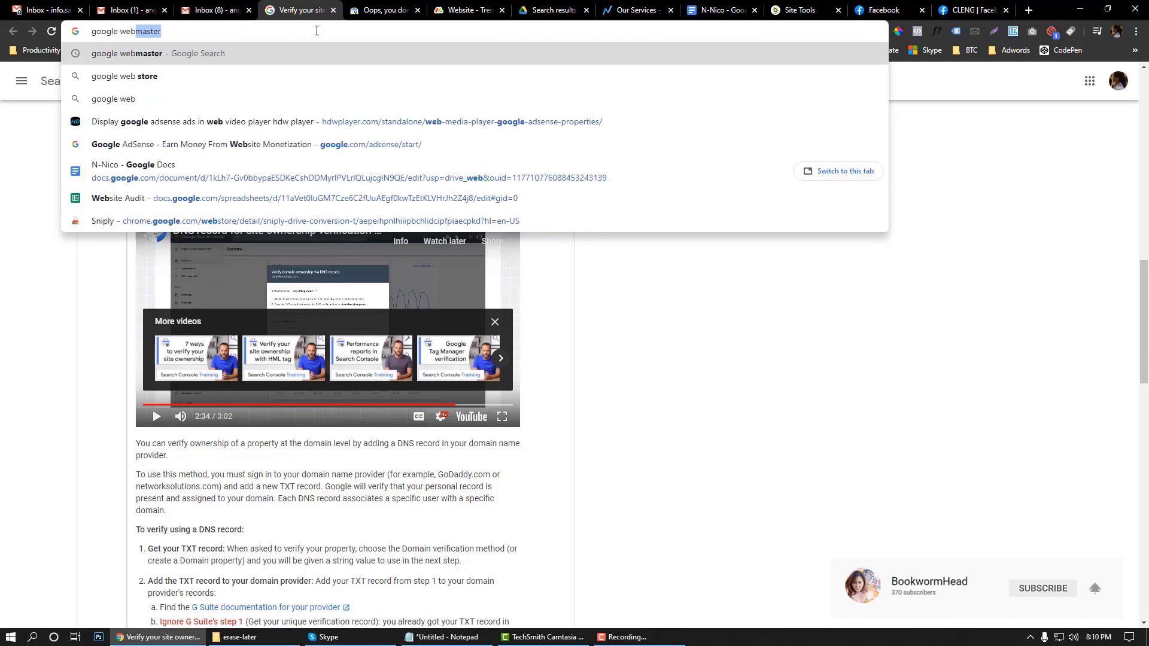
key(Return)
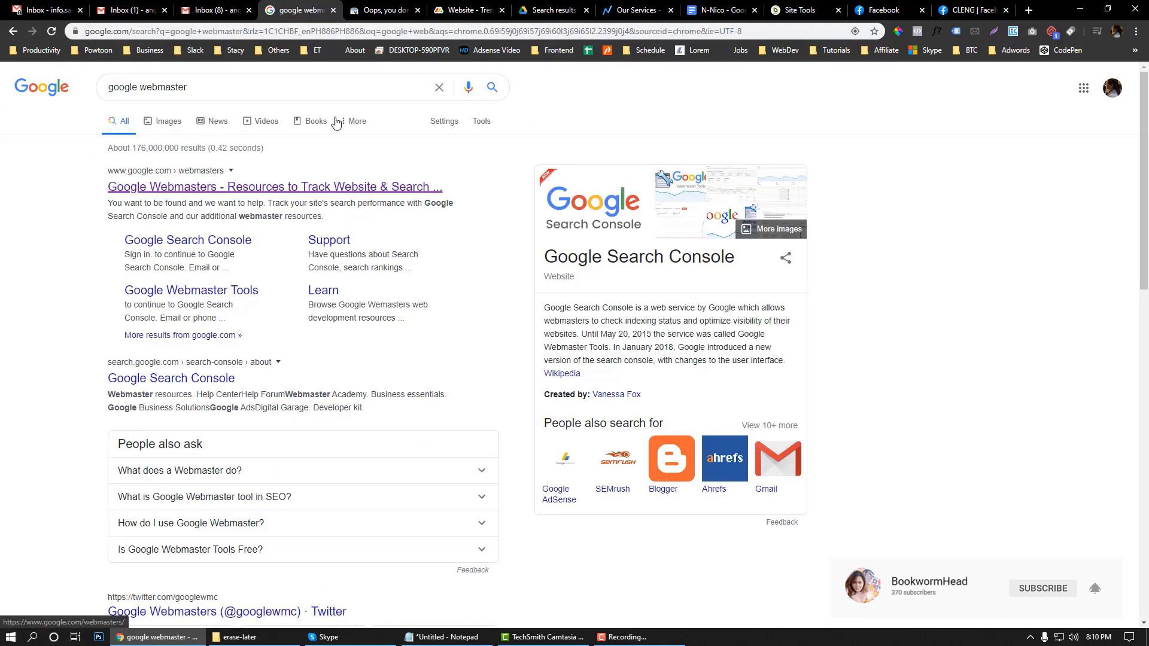
click(314, 190)
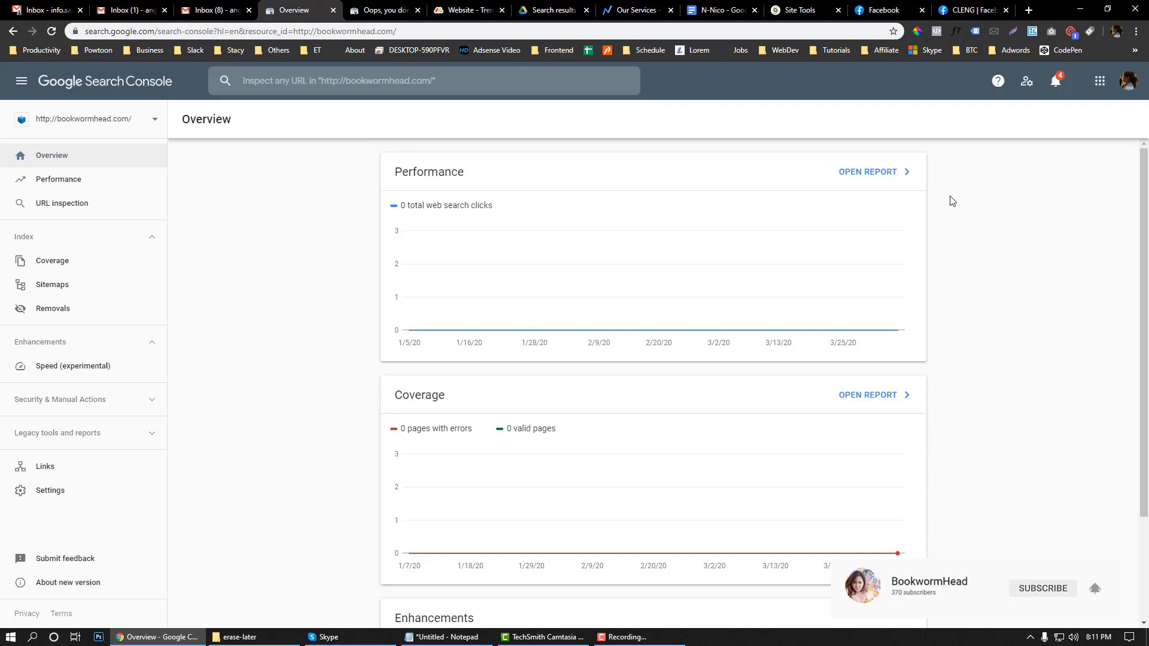
Step: Start adding a new Domain property and paste trenadigital.ca, copied from the company website's address
click(1129, 85)
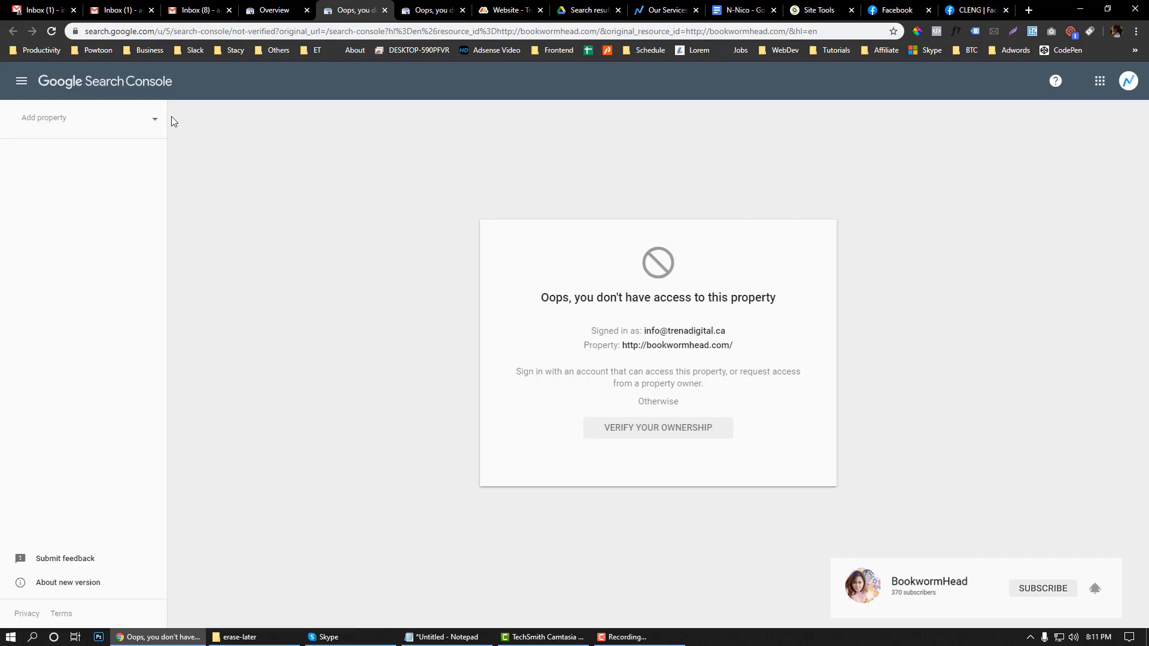
click(122, 124)
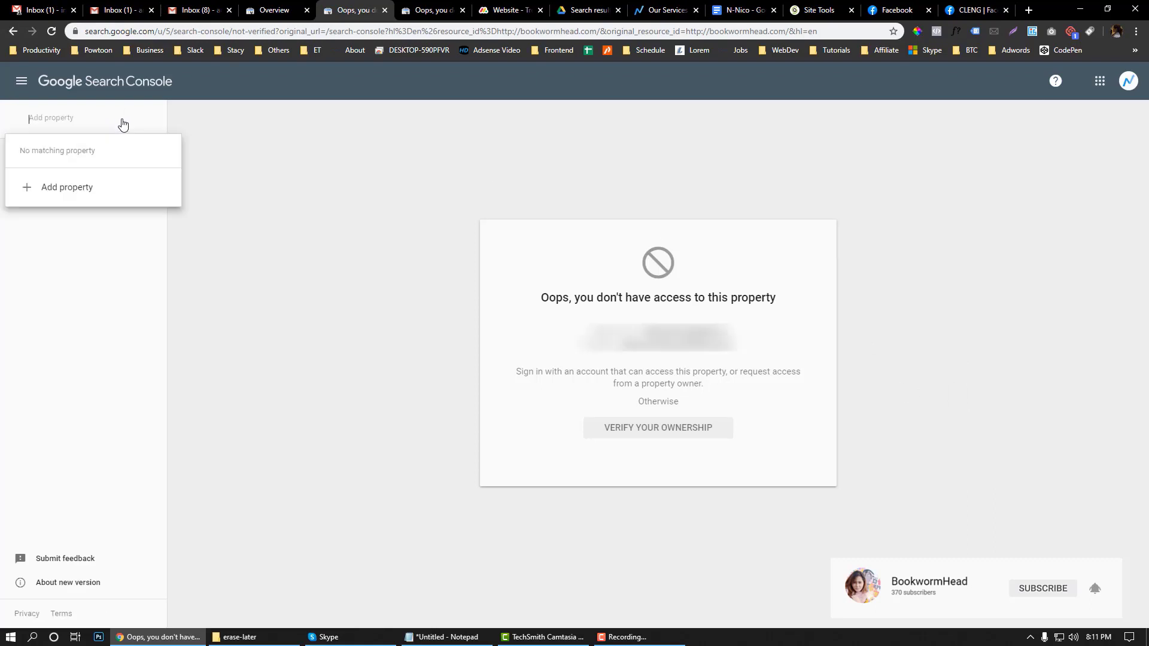
click(79, 189)
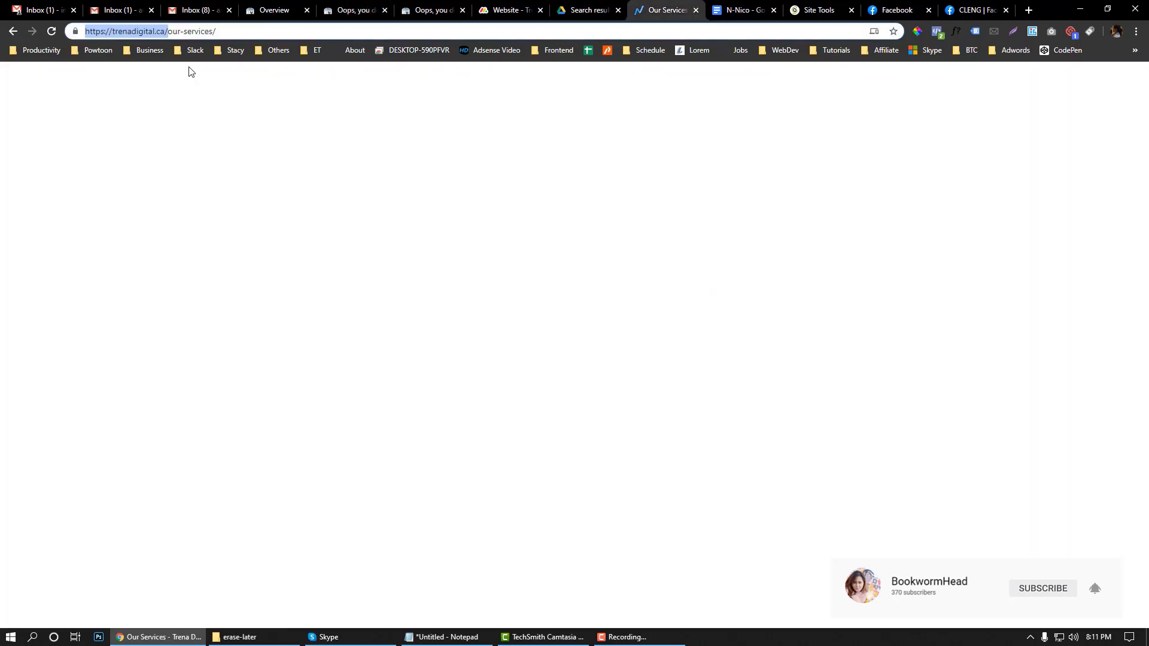
click(665, 10)
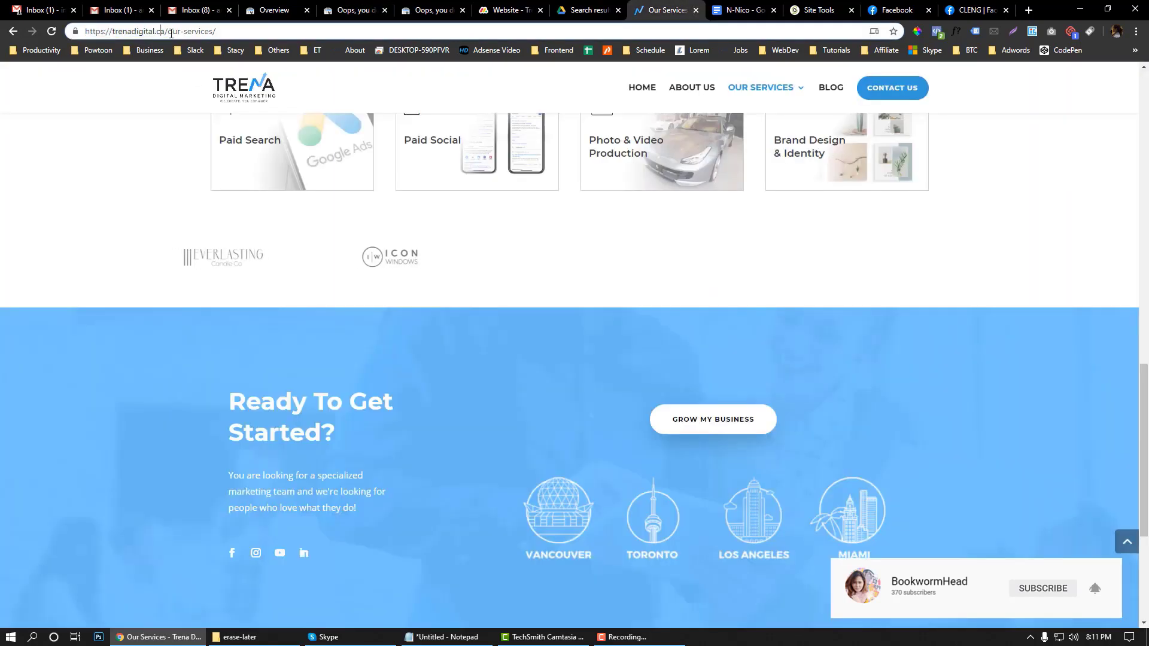
drag(166, 33, 114, 34)
key(ctrl+c)
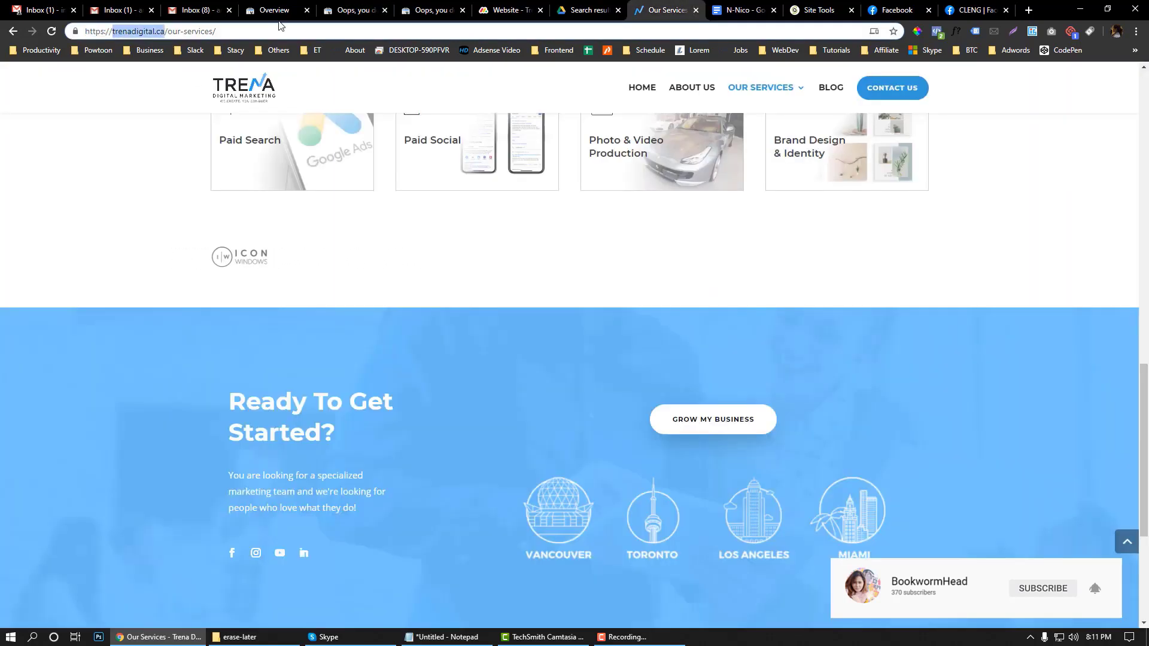
click(353, 10)
key(ctrl+v)
Step: Continue with the trenadigital.ca Domain property and copy its google-site-verification TXT record
click(459, 448)
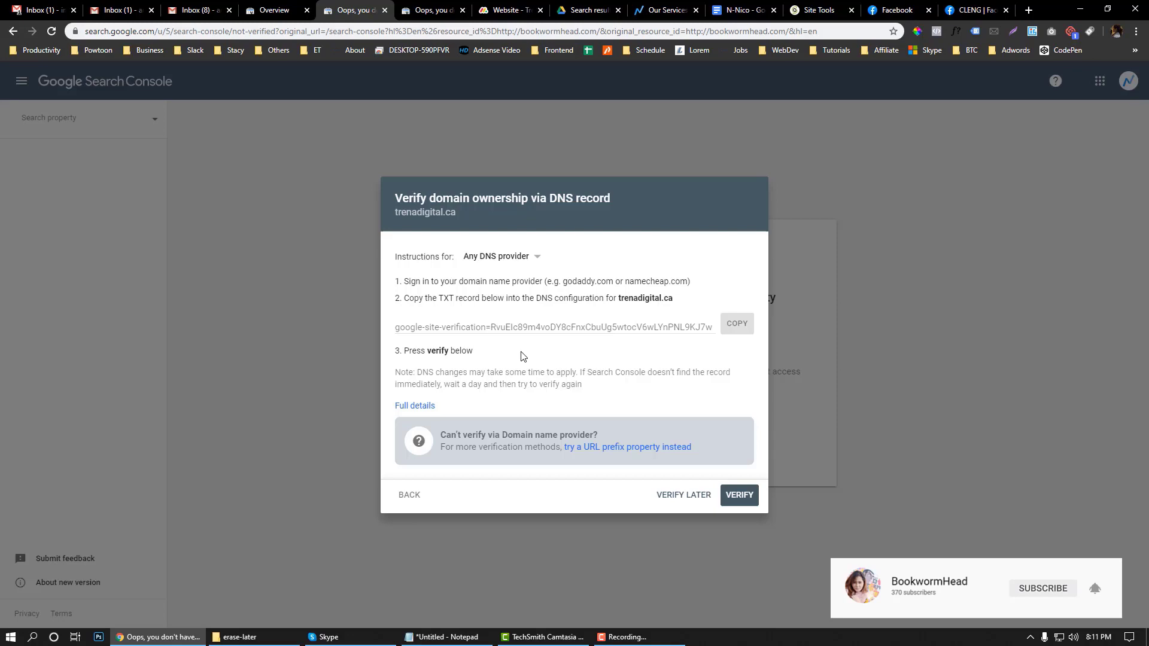
drag(820, 10, 363, 5)
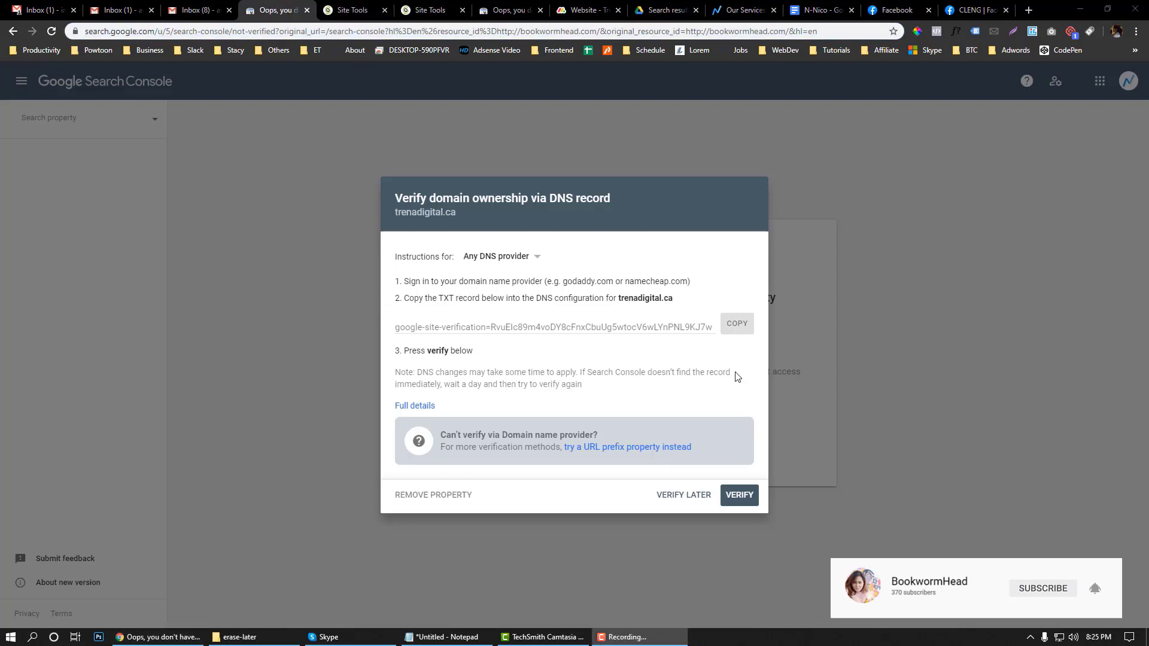
click(742, 328)
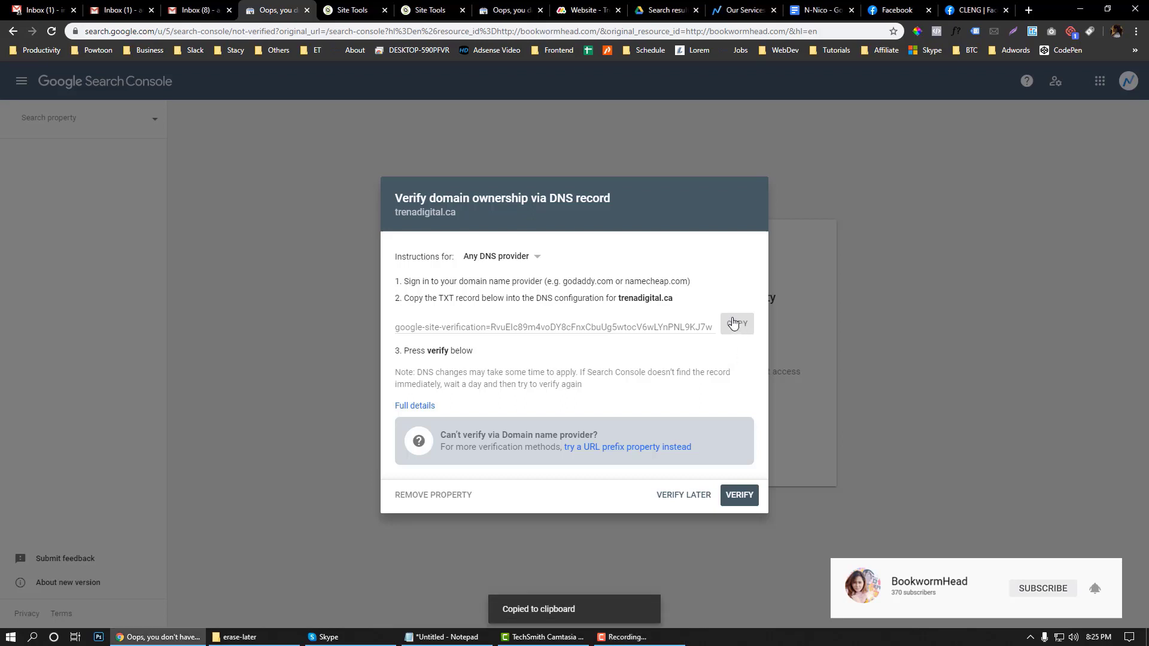
click(425, 10)
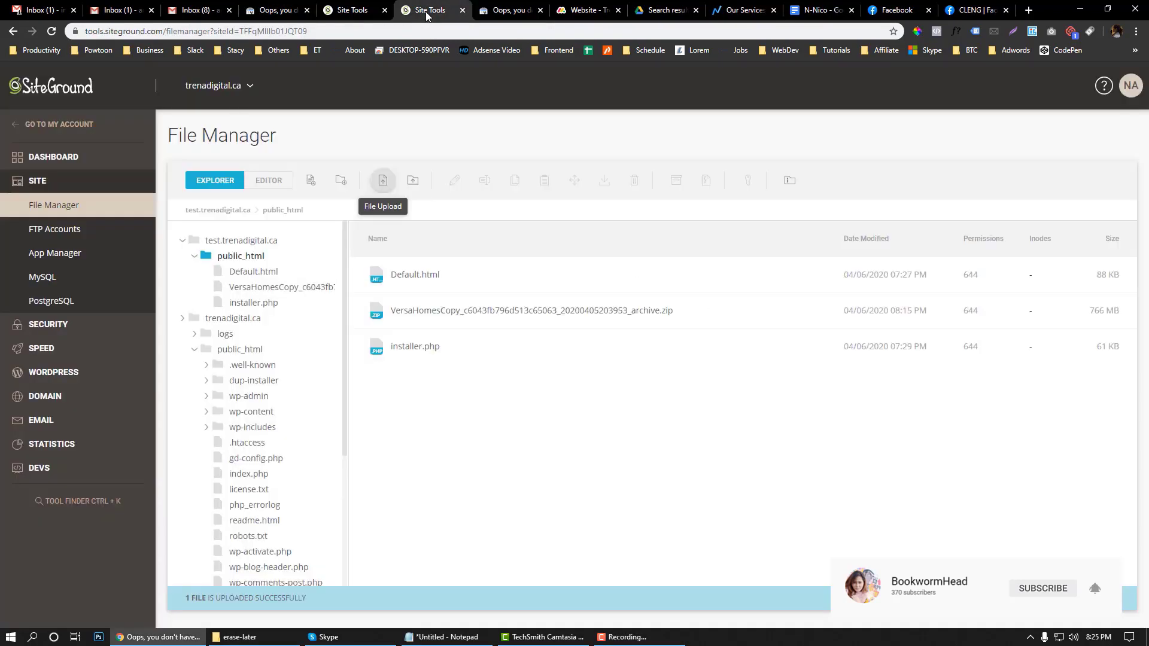
Step: Create a TXT record in the DNS Zone Editor with an empty name and the pasted verification string
click(332, 12)
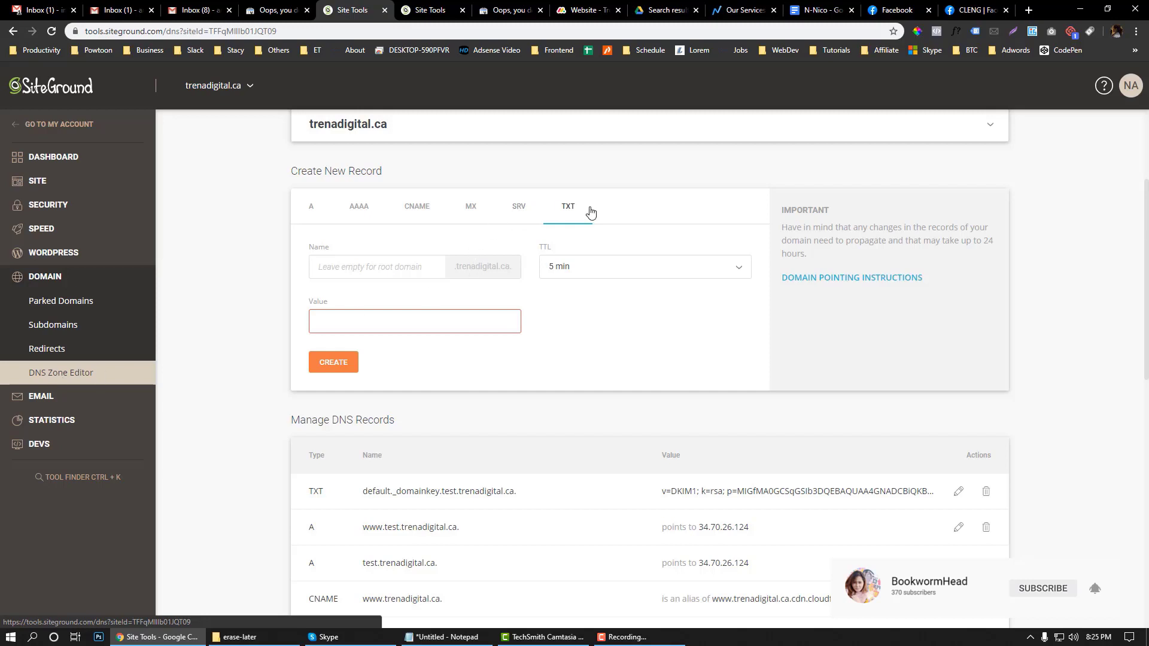
click(559, 209)
click(385, 321)
key(ctrl+v)
click(382, 267)
click(625, 316)
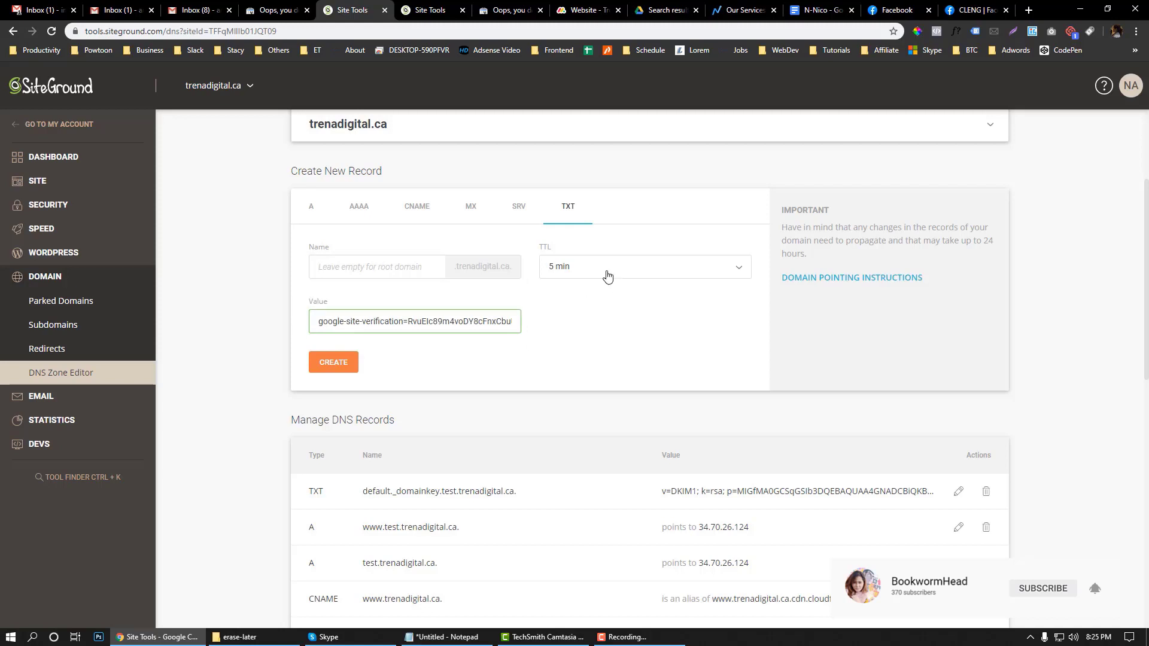
scroll(379, 333, down, 1)
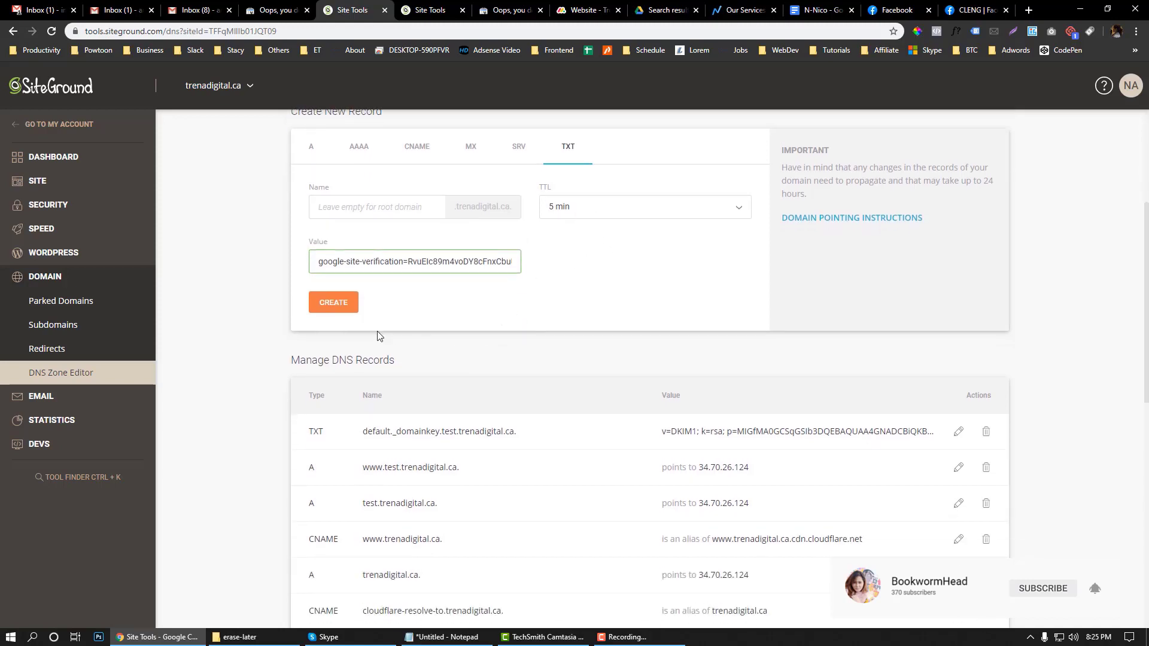
click(344, 311)
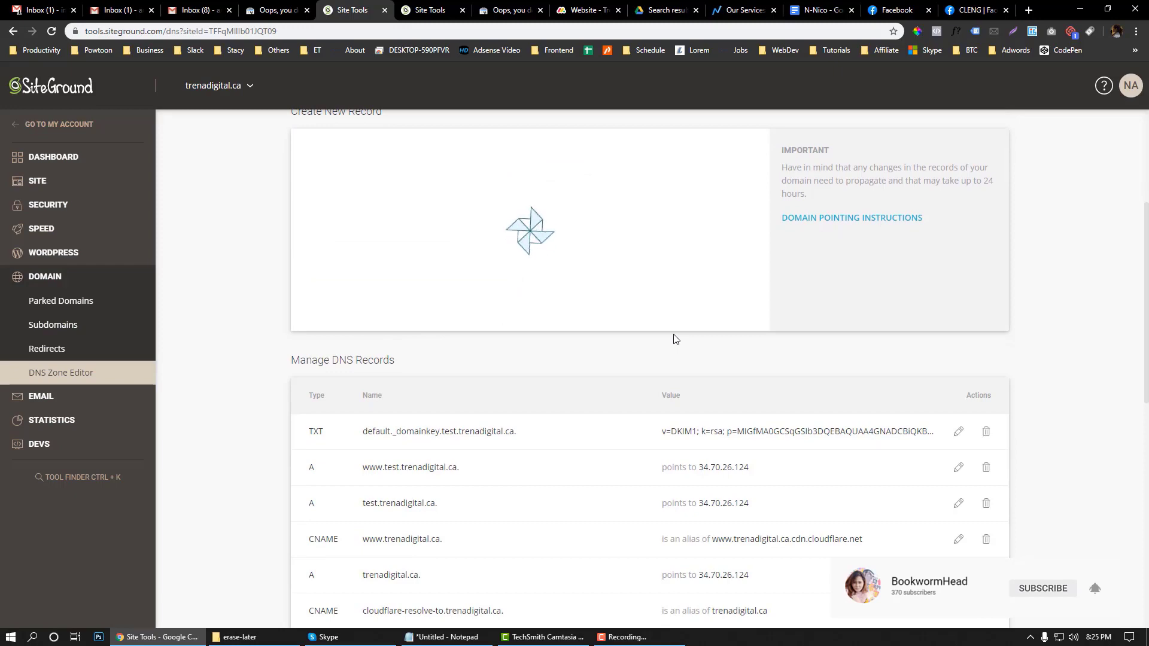
scroll(674, 339, up, 2)
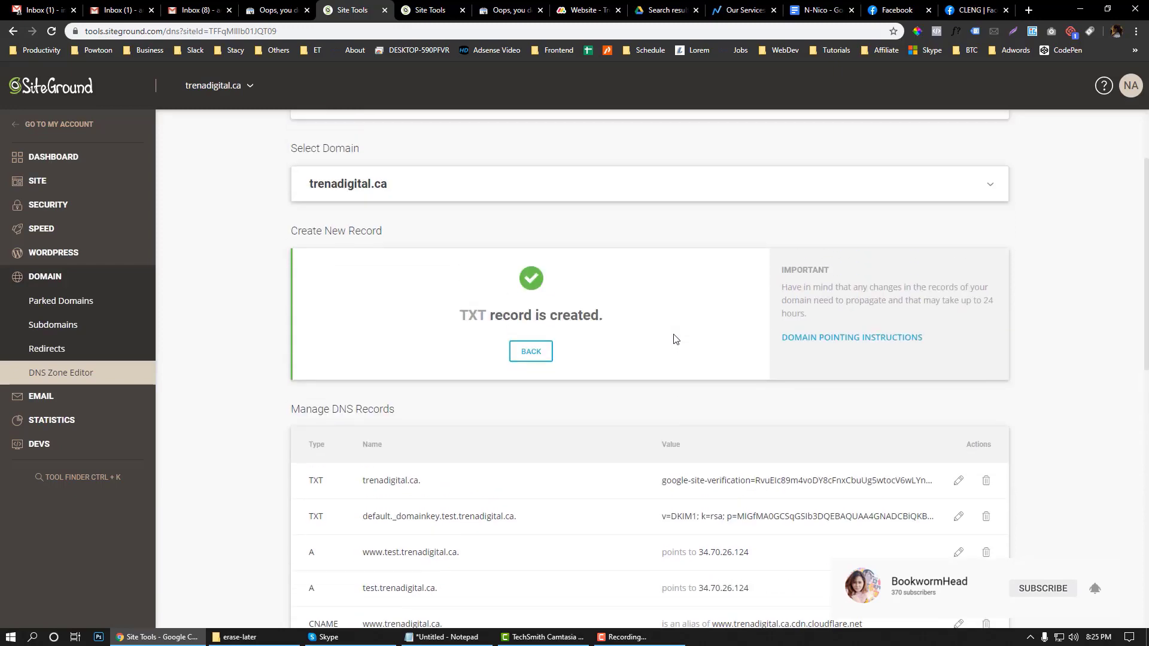
Step: Verify trenadigital.ca ownership; the check fails, finding only the SPF TXT record
click(282, 11)
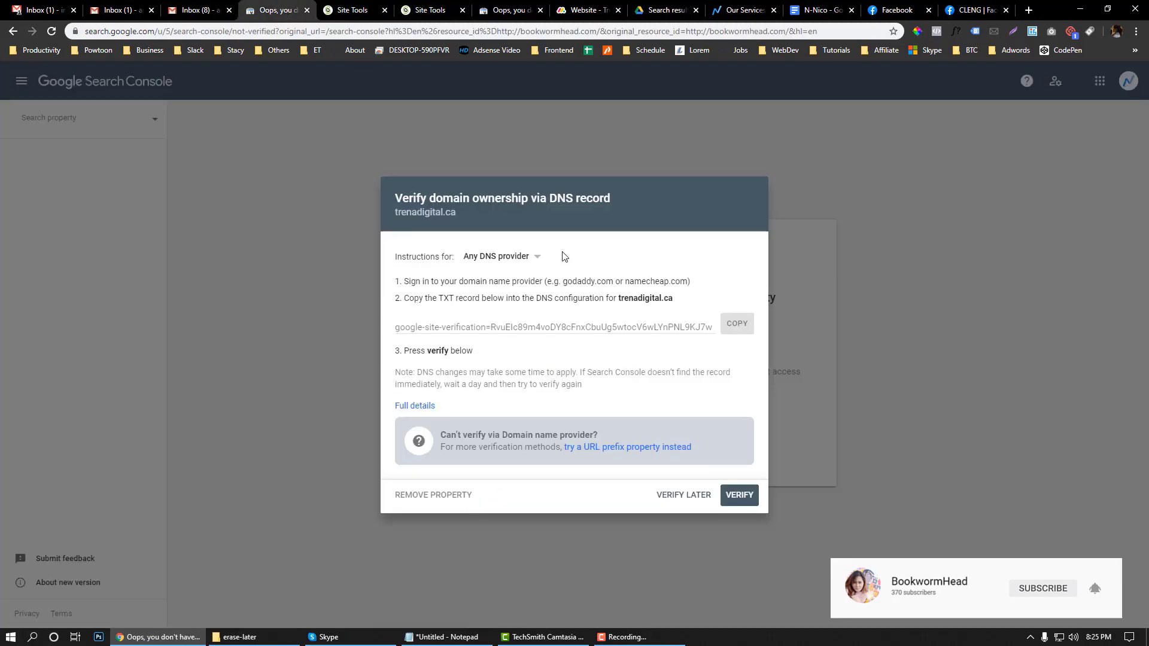
click(740, 496)
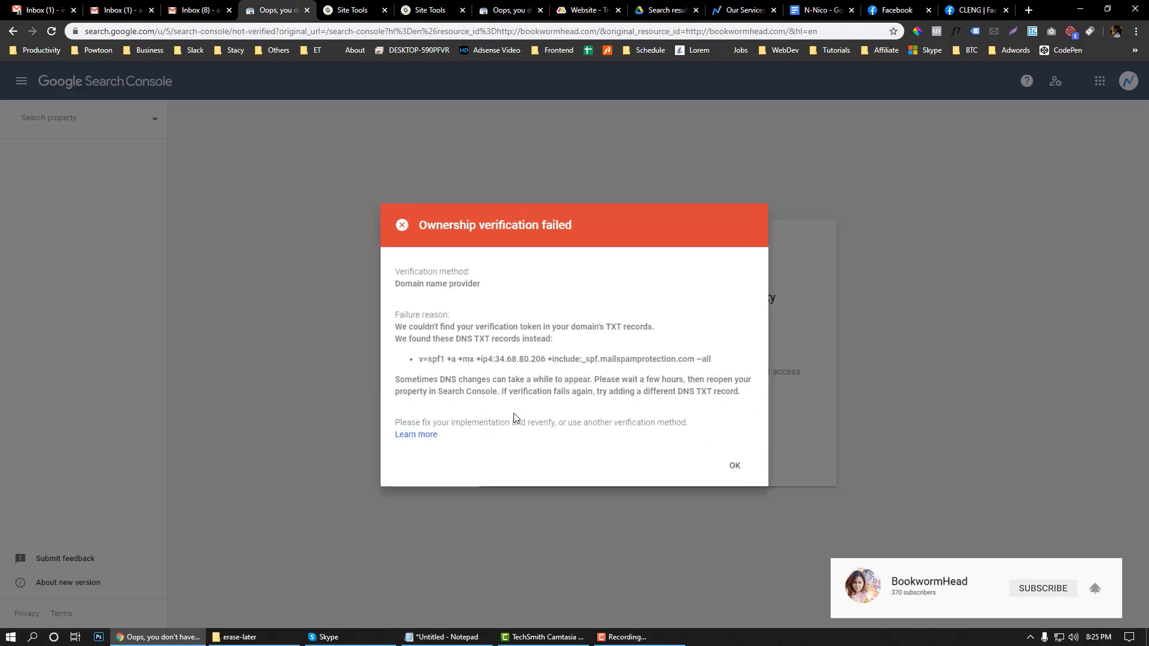
drag(418, 360, 726, 362)
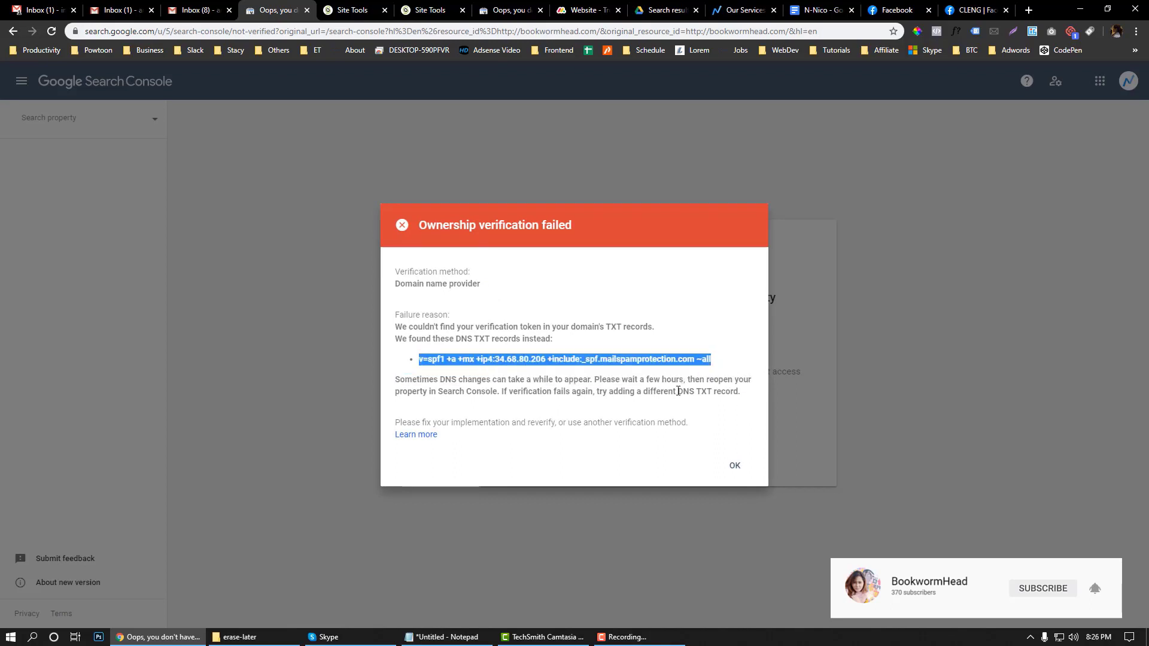
drag(595, 380, 604, 391)
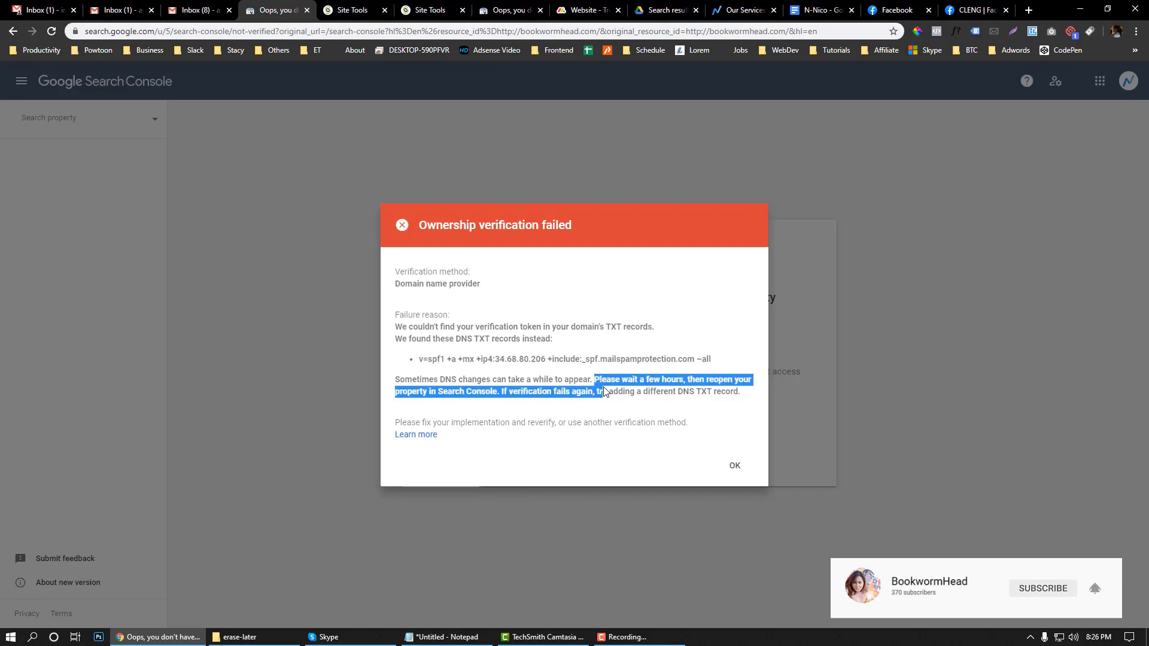
Step: Search SiteGround's DNS records page for the TXT entries to confirm the verification record exists
key(ctrl+Tab)
key(ctrl+f)
key(ctrl+v)
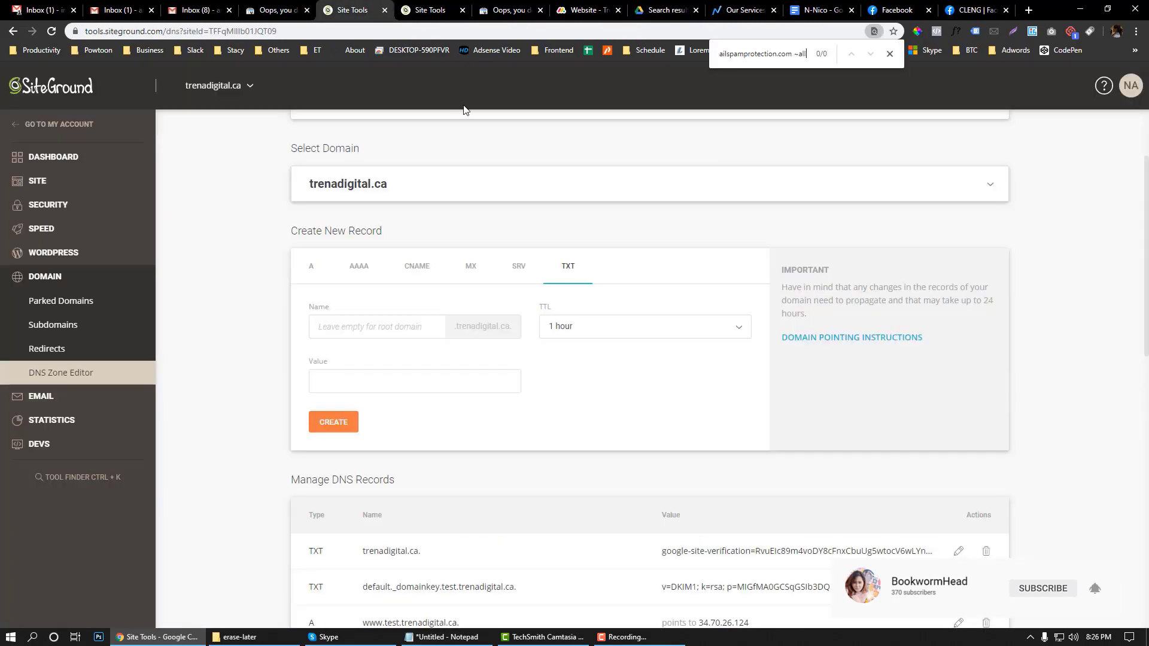
key(ctrl+a)
key(BackSpace)
scroll(656, 415, down, 4)
scroll(656, 414, down, 8)
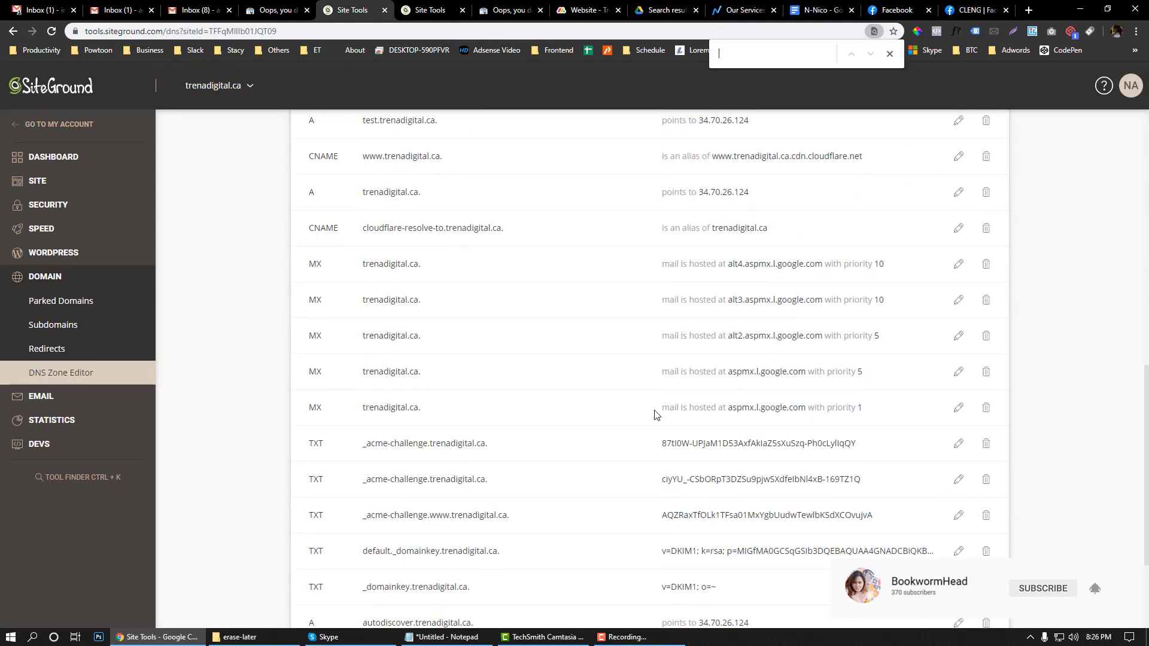
scroll(655, 414, up, 8)
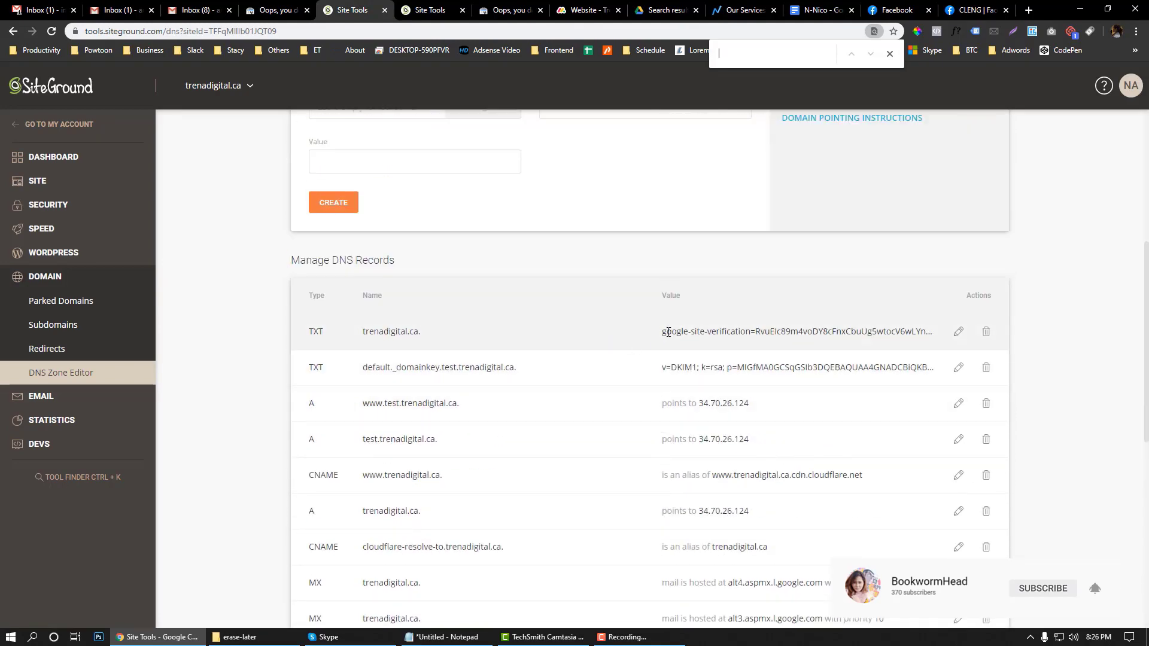
click(279, 5)
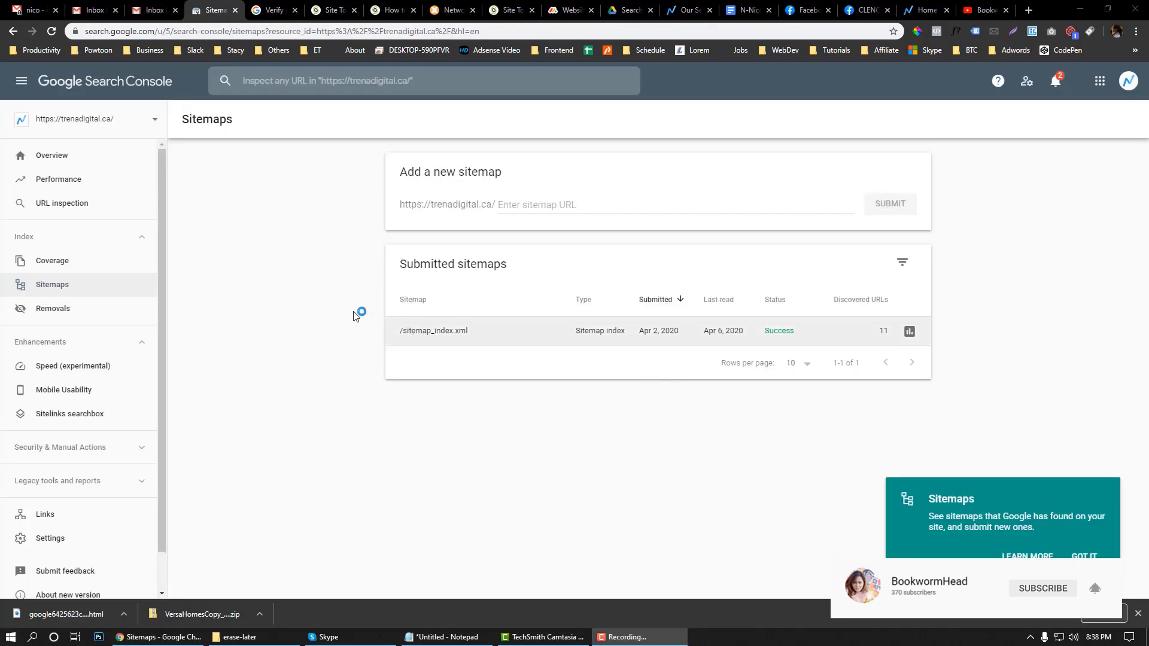
Step: Open the Performance report from Overview: 3 clicks, 92 impressions, 3.3% CTR, 63.9 average position
click(61, 163)
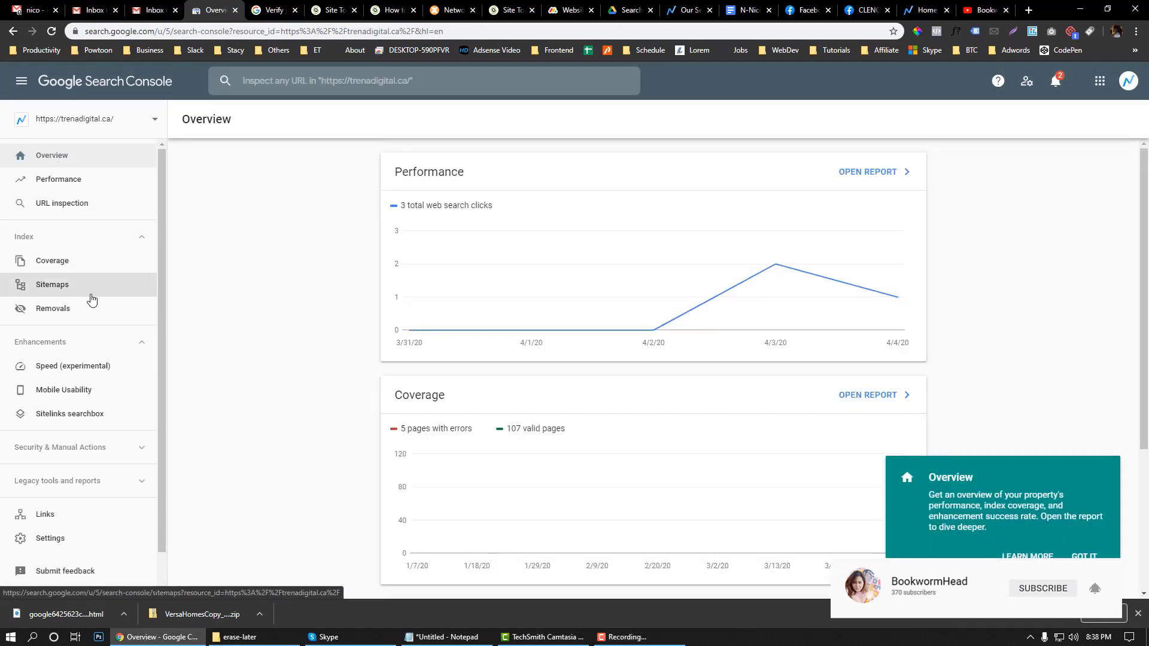
scroll(115, 503, down, 1)
scroll(116, 494, up, 1)
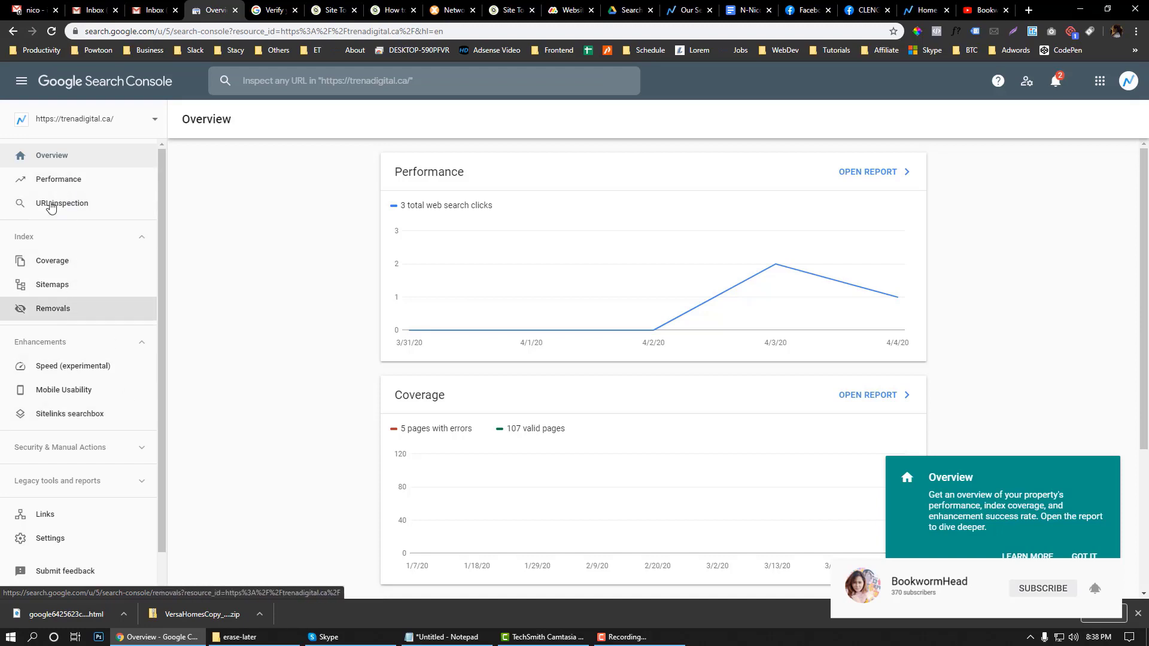
click(49, 183)
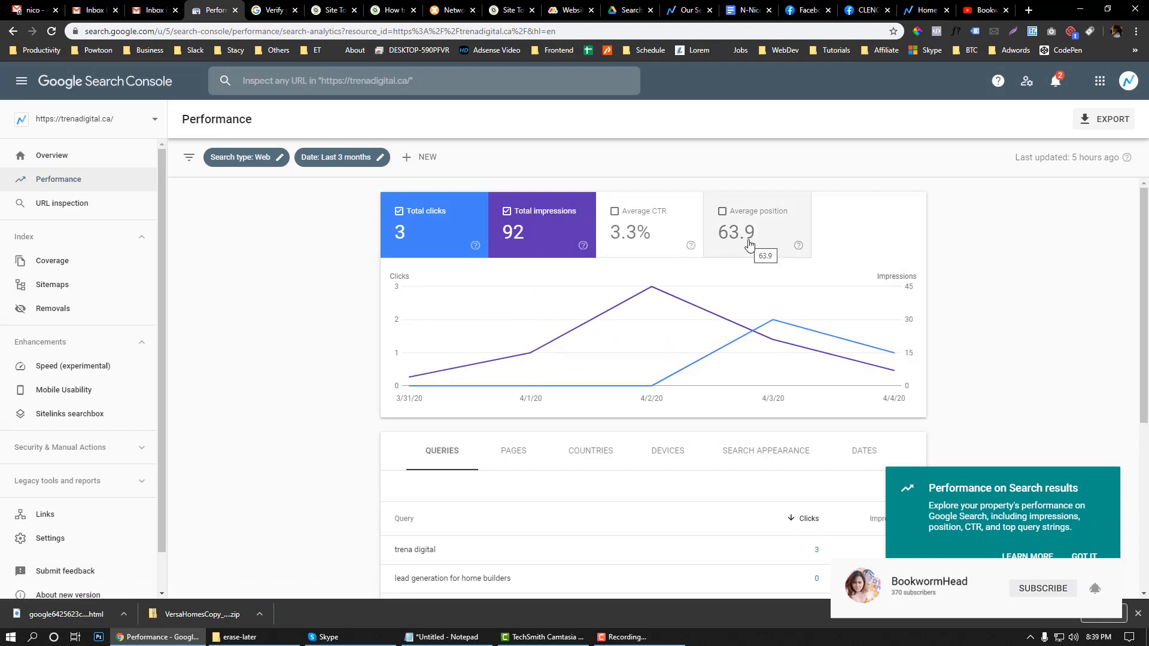
Step: Scroll the query table, try URL inspection, then open Sitemaps showing sitemap_index.xml at Success with 11 URLs
scroll(652, 344, down, 2)
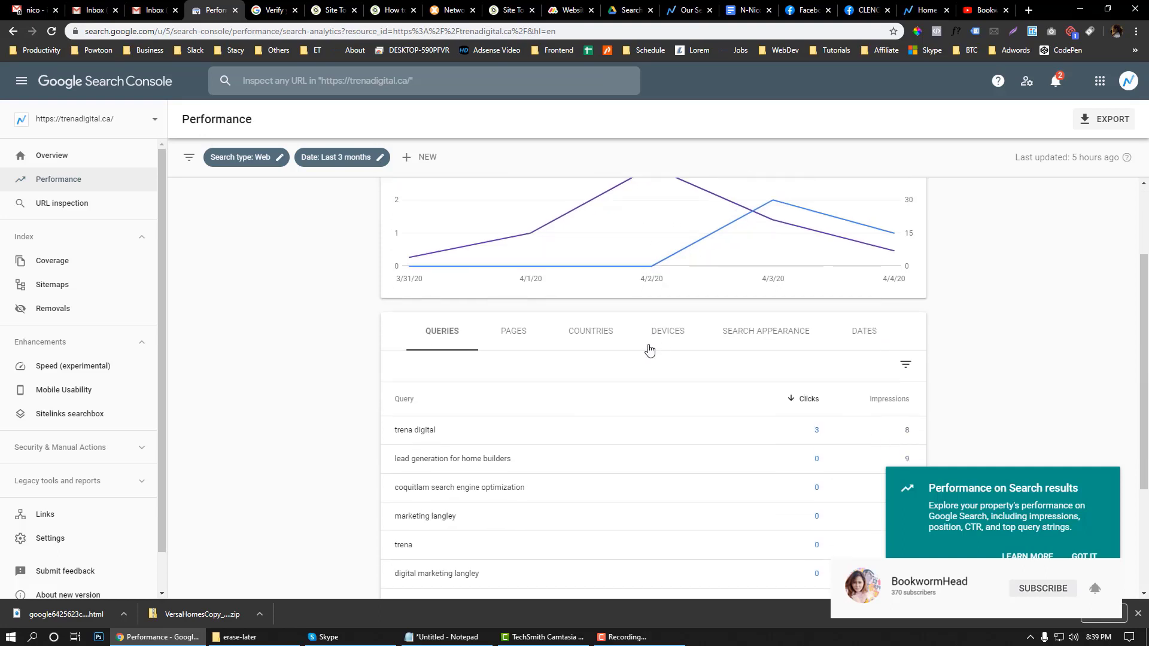
scroll(650, 350, up, 2)
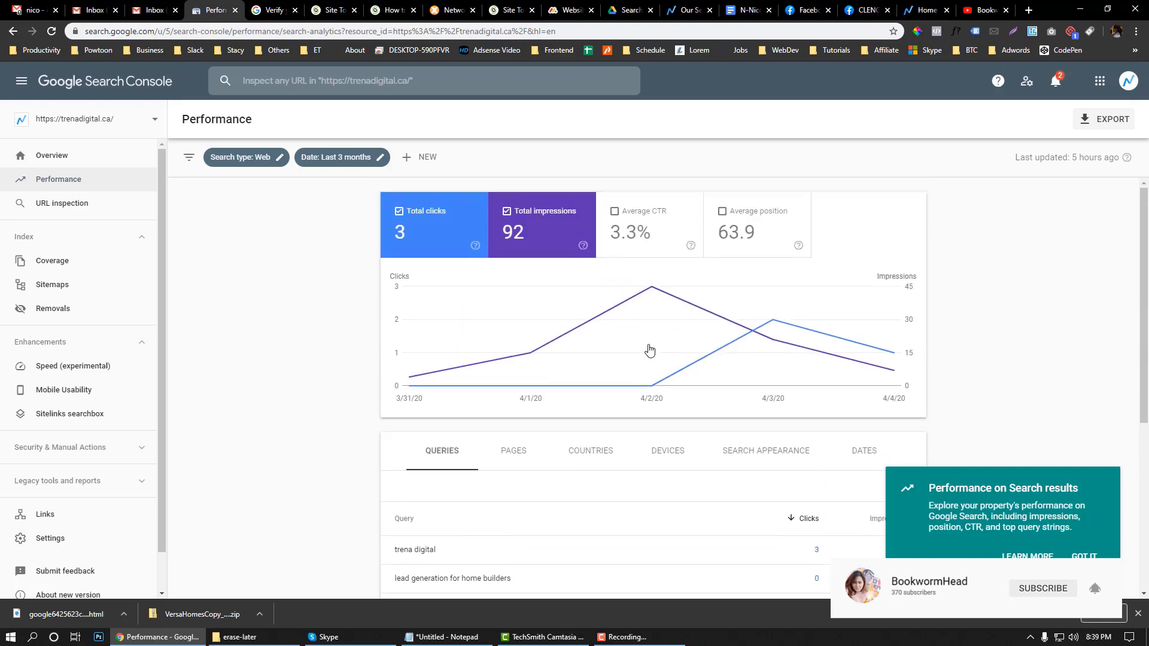
scroll(650, 350, down, 4)
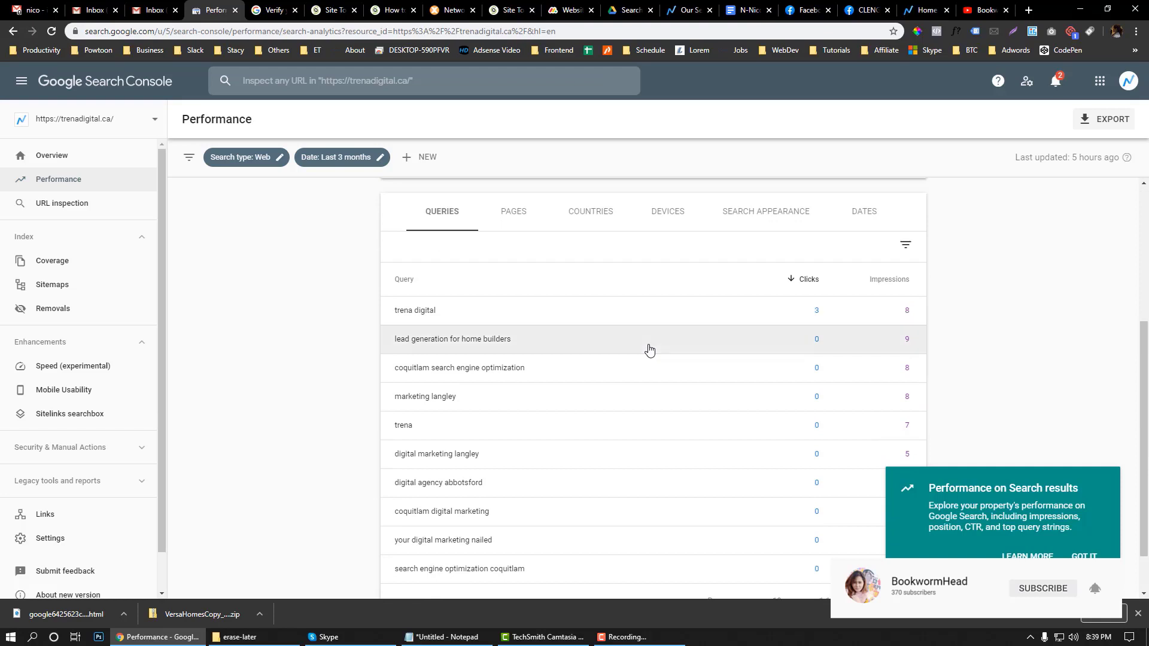
scroll(649, 350, down, 1)
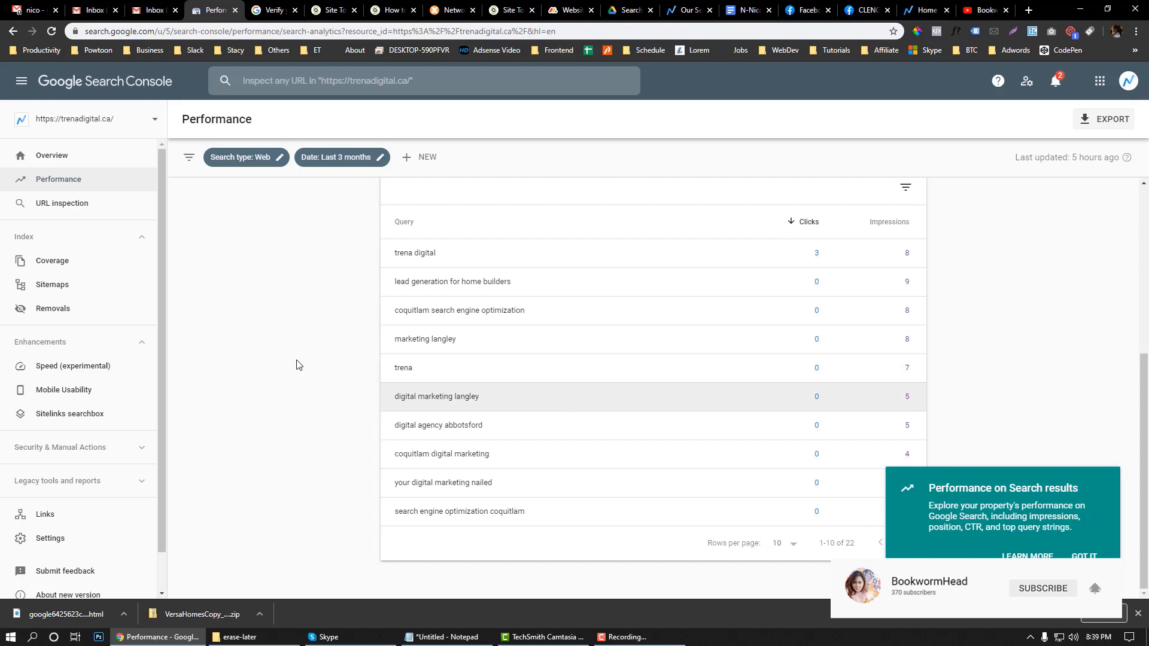
click(90, 203)
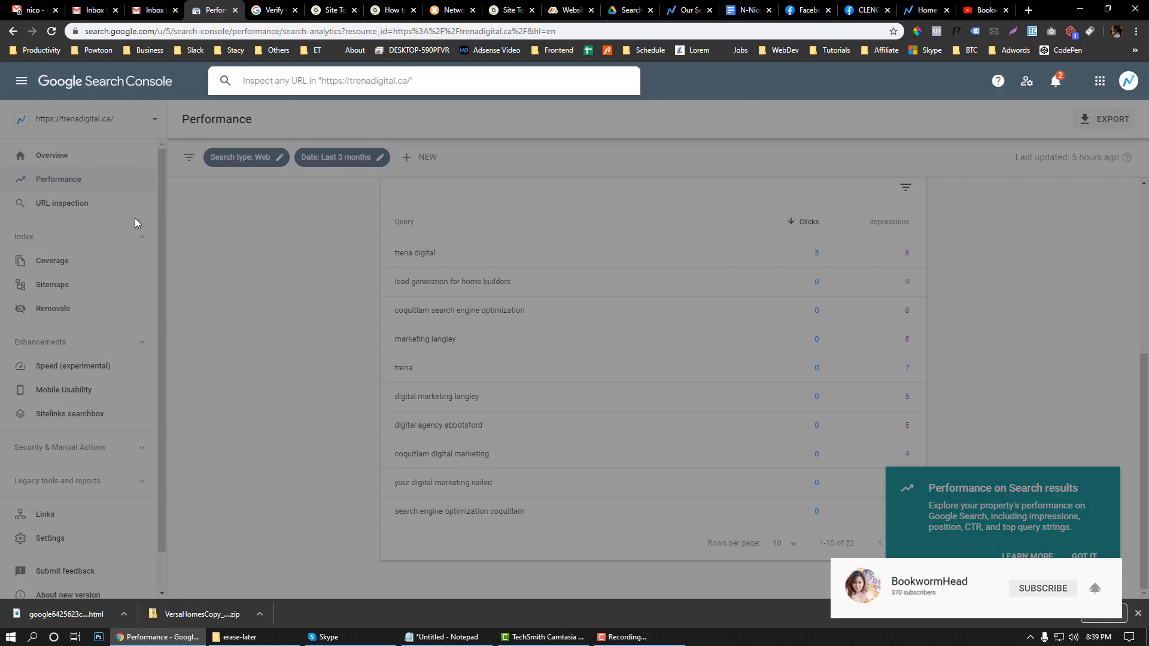
click(226, 218)
scroll(71, 318, down, 1)
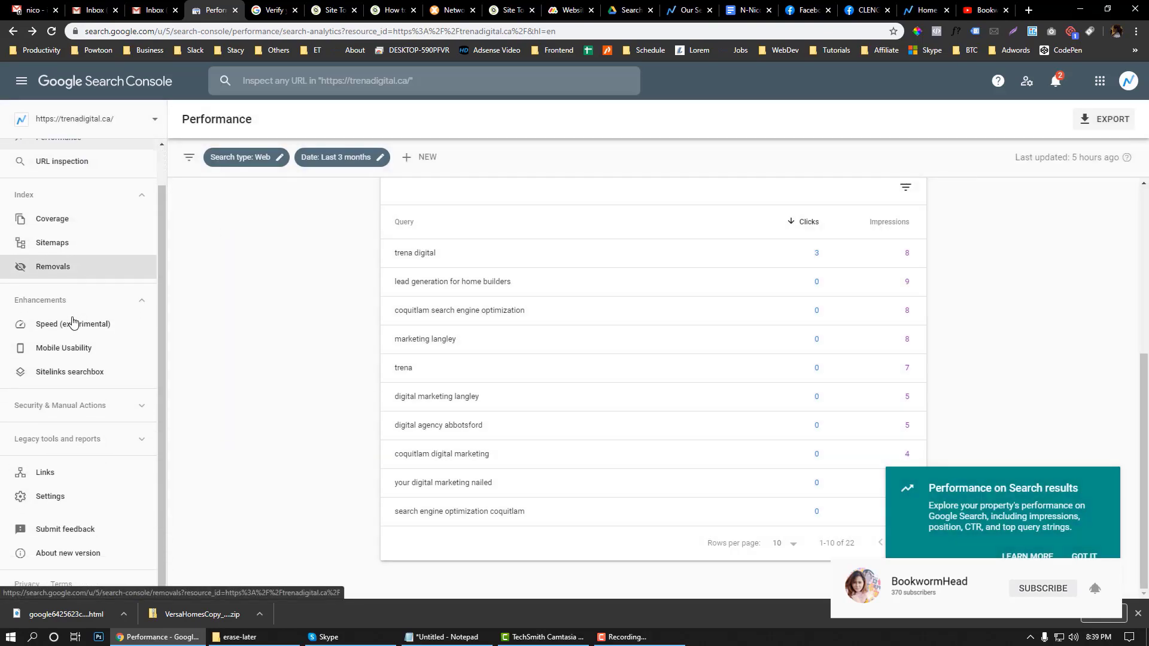
click(63, 243)
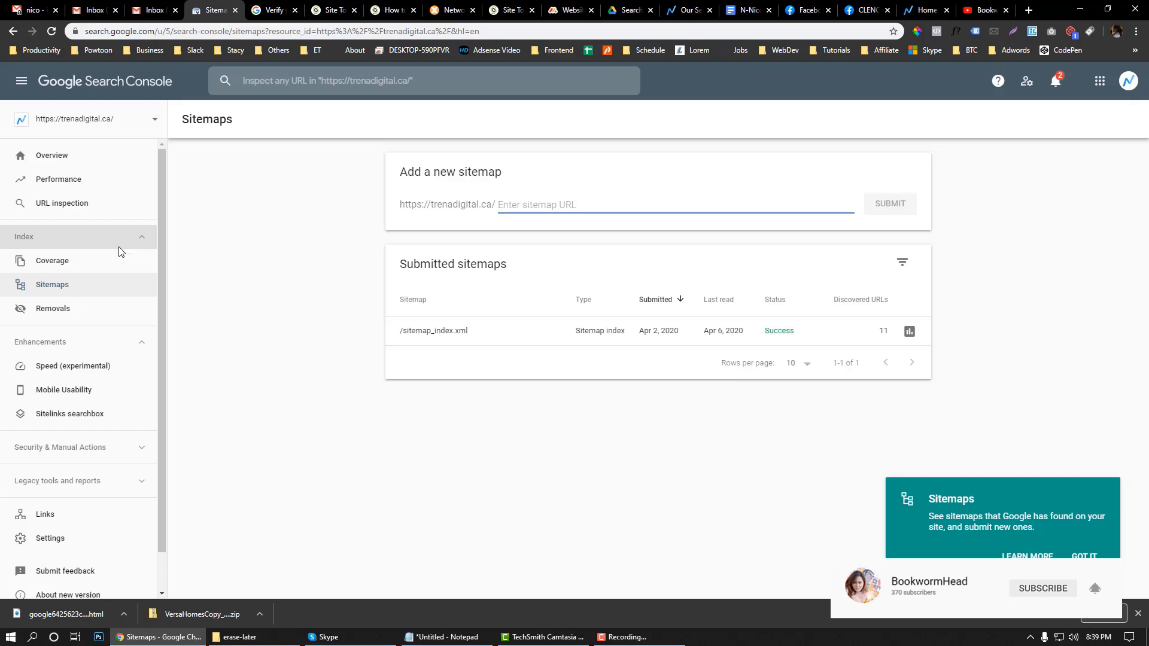
Step: Review the Coverage report (5 errors, 107 valid), then open Removals, which lists no requests
click(75, 266)
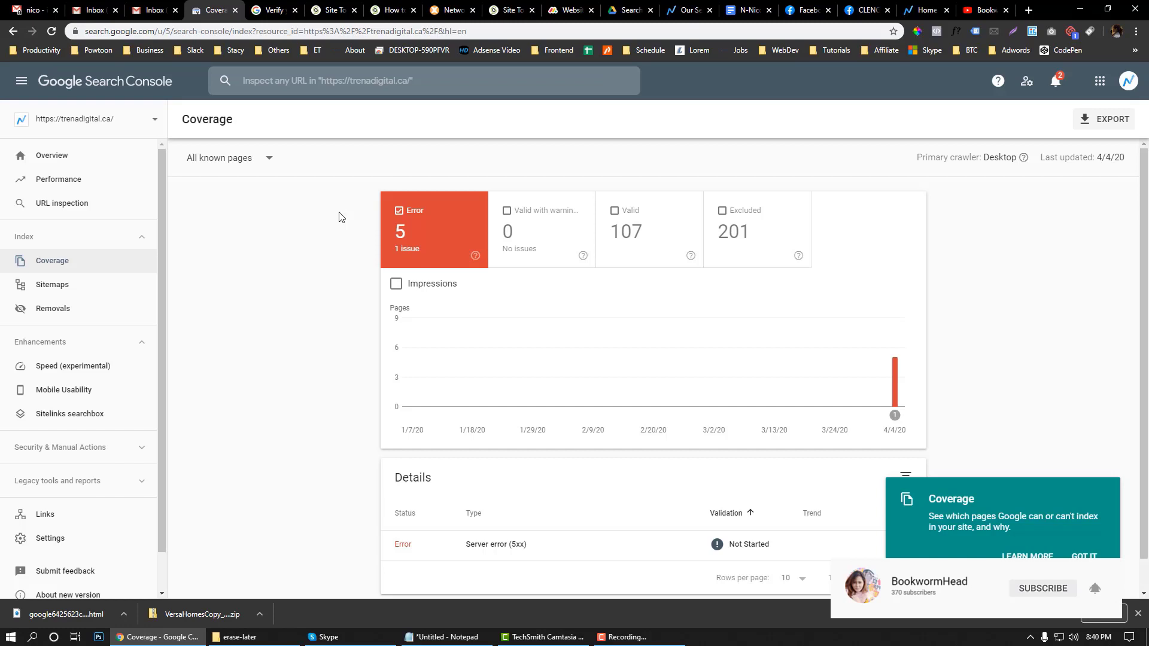
scroll(338, 216, down, 1)
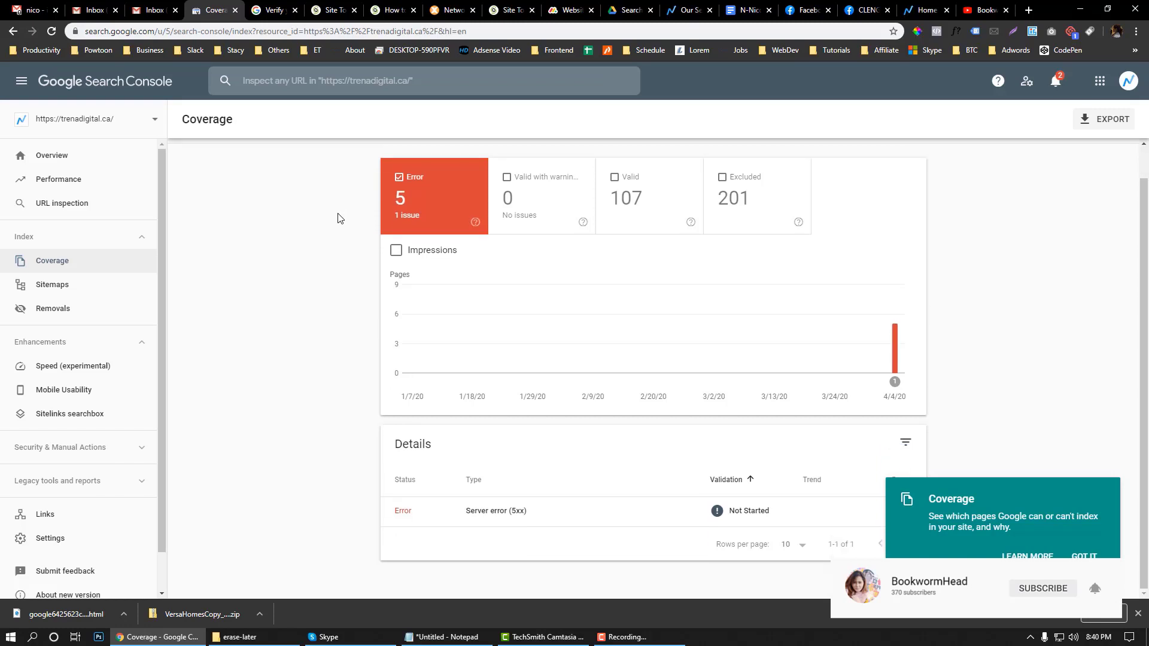
click(114, 308)
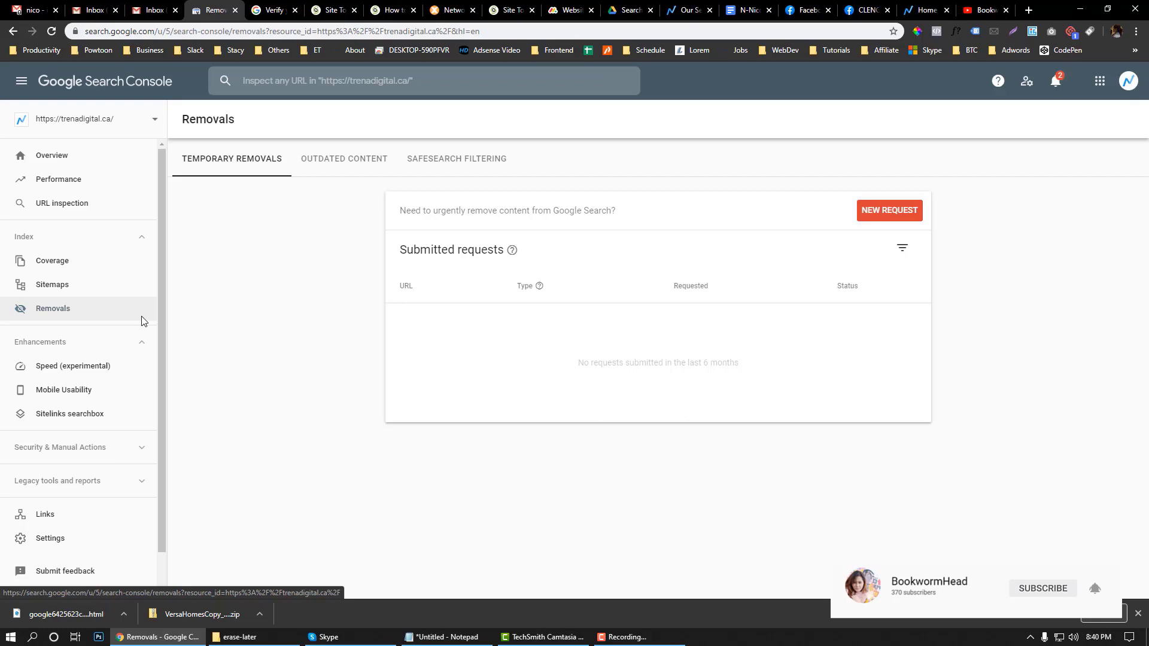
Step: Open the Speed (experimental) report, which has not enough data for Mobile or Desktop
click(89, 368)
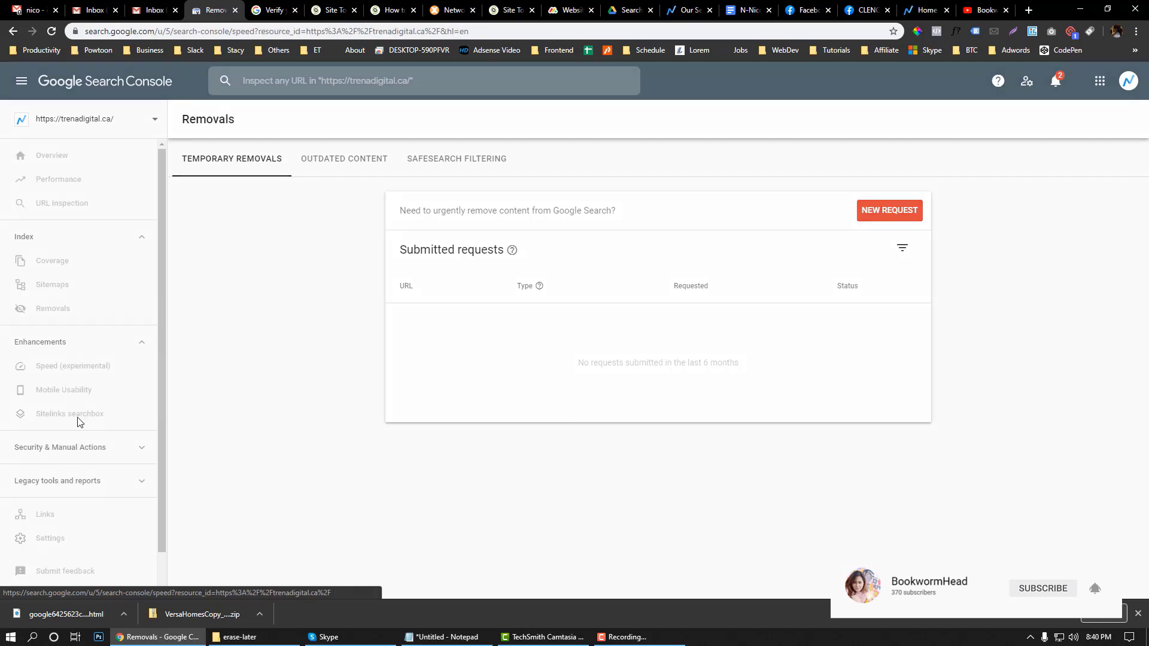
scroll(122, 365, down, 1)
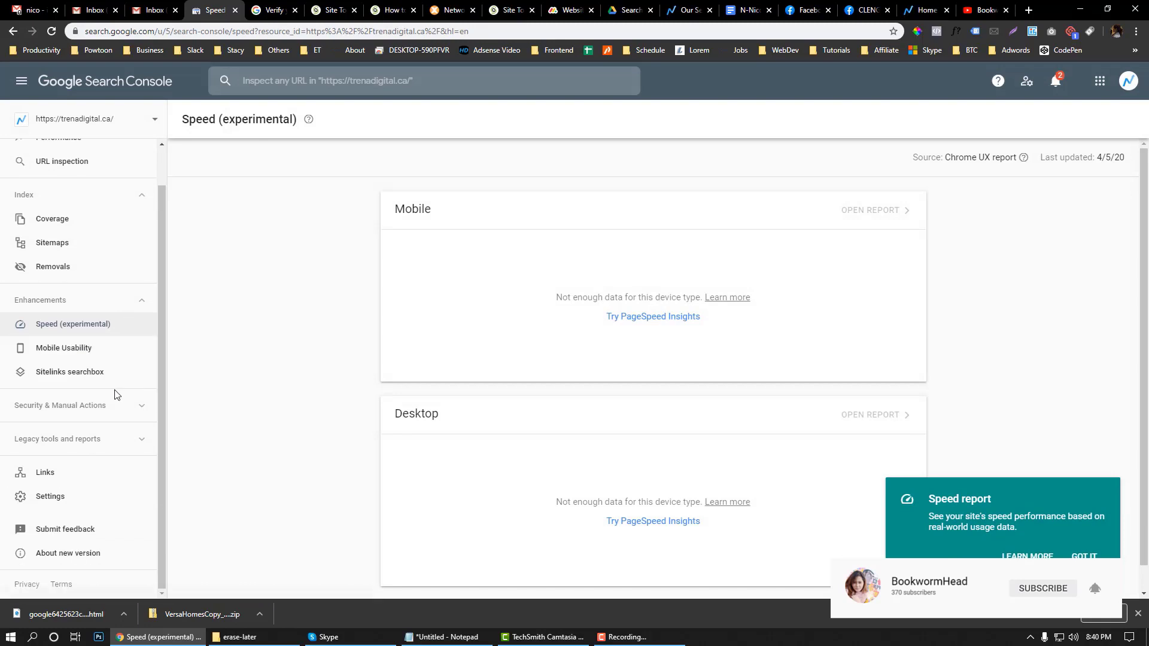
scroll(115, 395, up, 1)
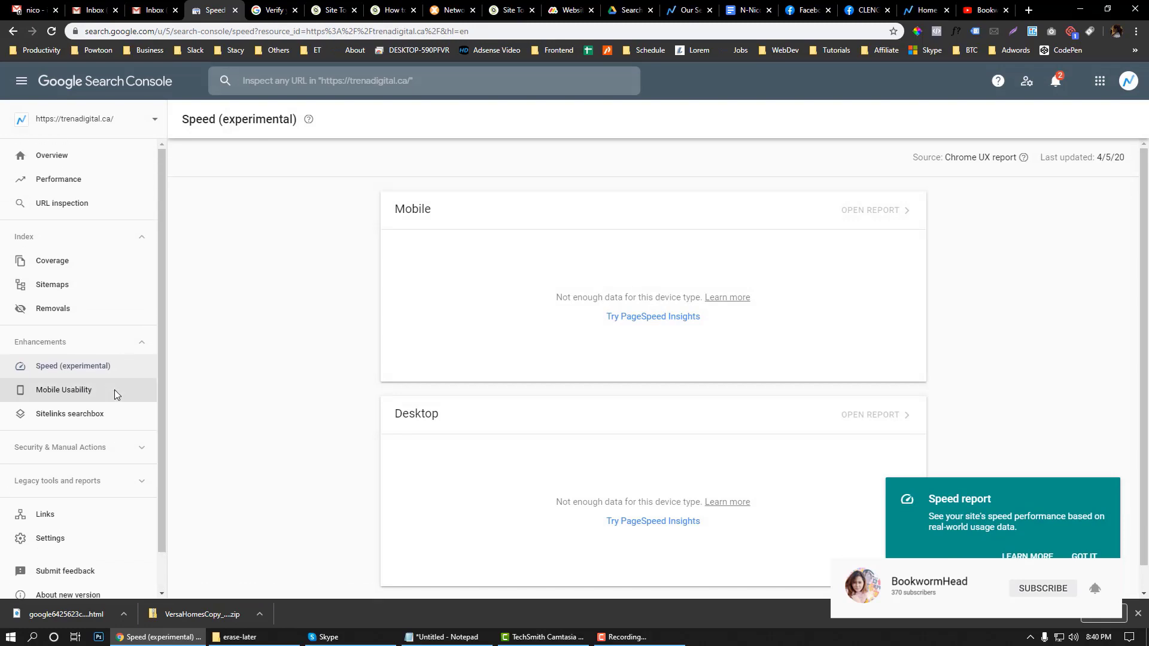